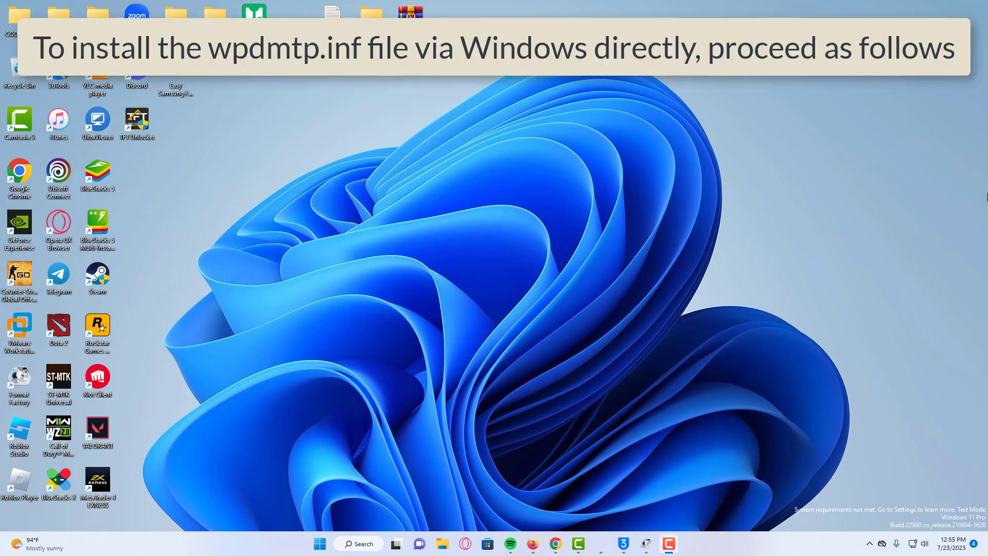
Open File Explorer and browse from Local Disk (C:) through Windows into the INF folder.
{"action": "left_click", "coordinate": [443, 544]}
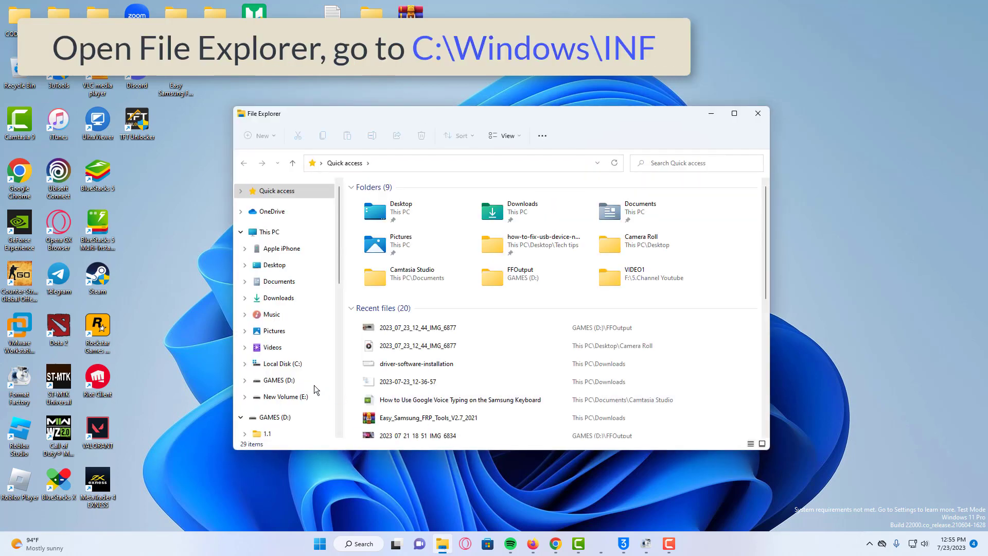
{"action": "left_click", "coordinate": [278, 363]}
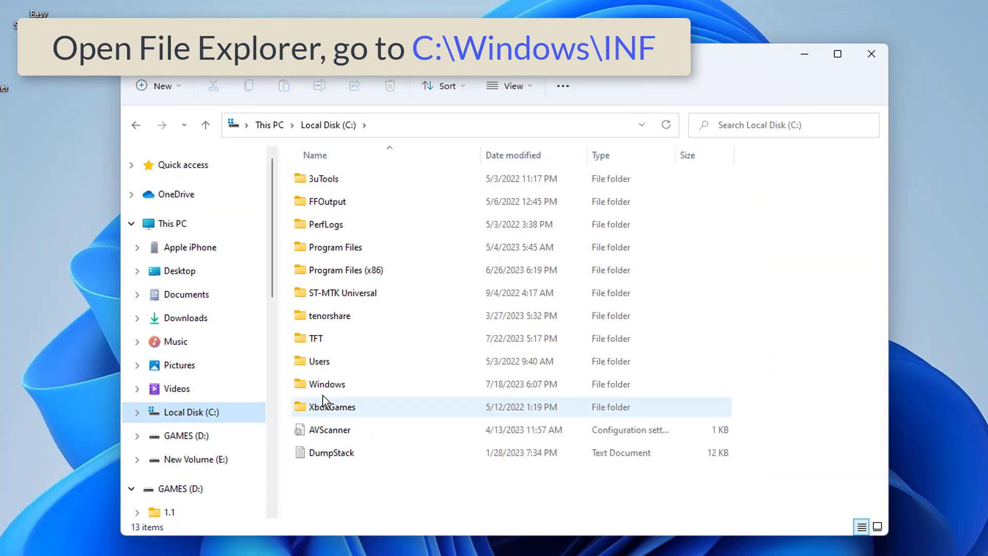
{"action": "left_click", "coordinate": [365, 383]}
{"action": "double_click", "coordinate": [365, 384]}
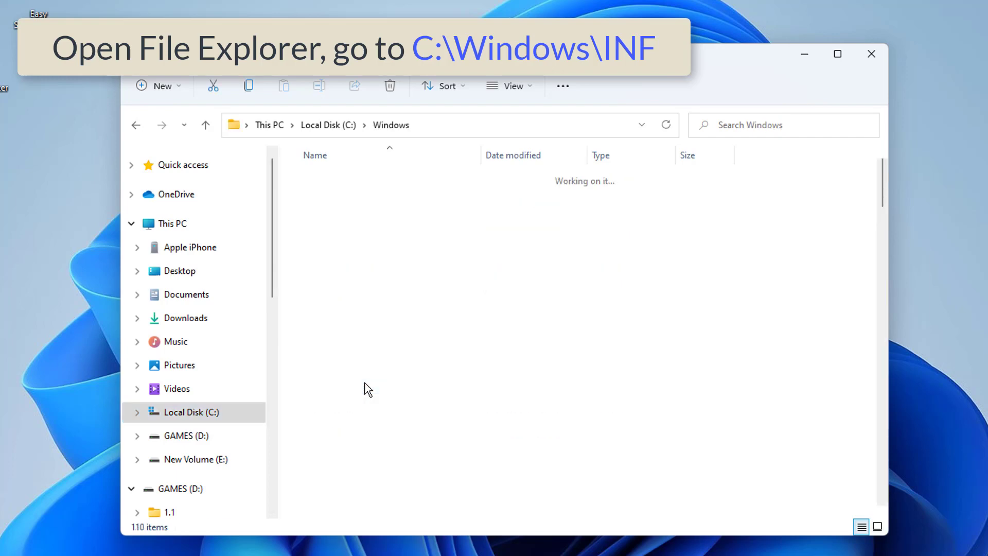
{"action": "left_click", "coordinate": [385, 358]}
{"action": "type", "text": "i"}
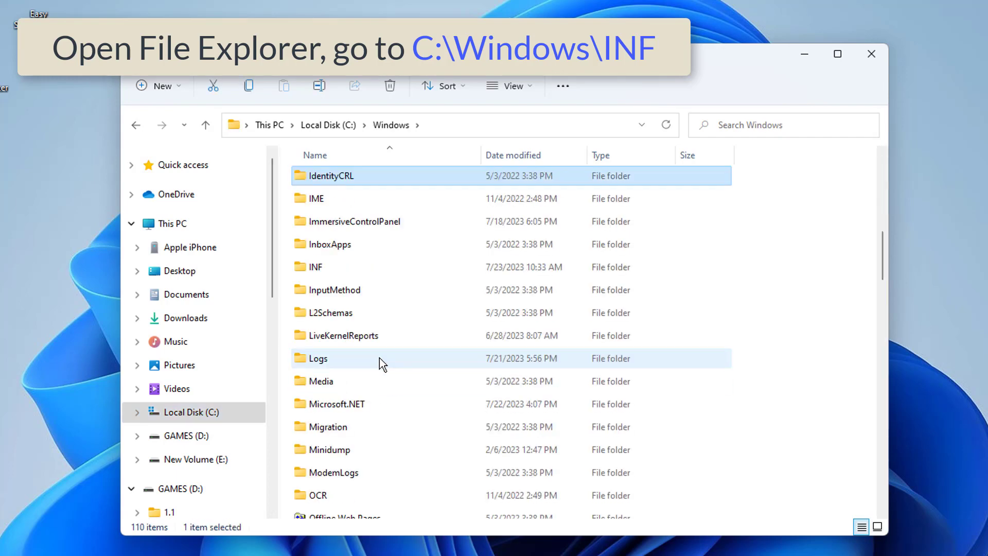
{"action": "left_click", "coordinate": [349, 270]}
{"action": "double_click", "coordinate": [349, 270]}
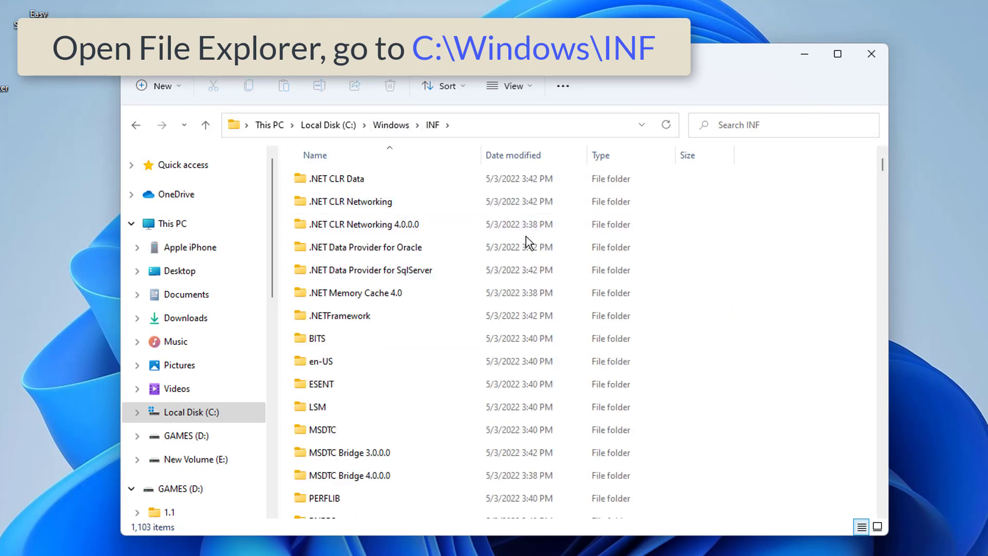
Search the INF folder for wpdmtp.inf and run Install on the wpdmtp file.
{"action": "left_click", "coordinate": [767, 125]}
{"action": "type", "text": "wpdmtp.inf"}
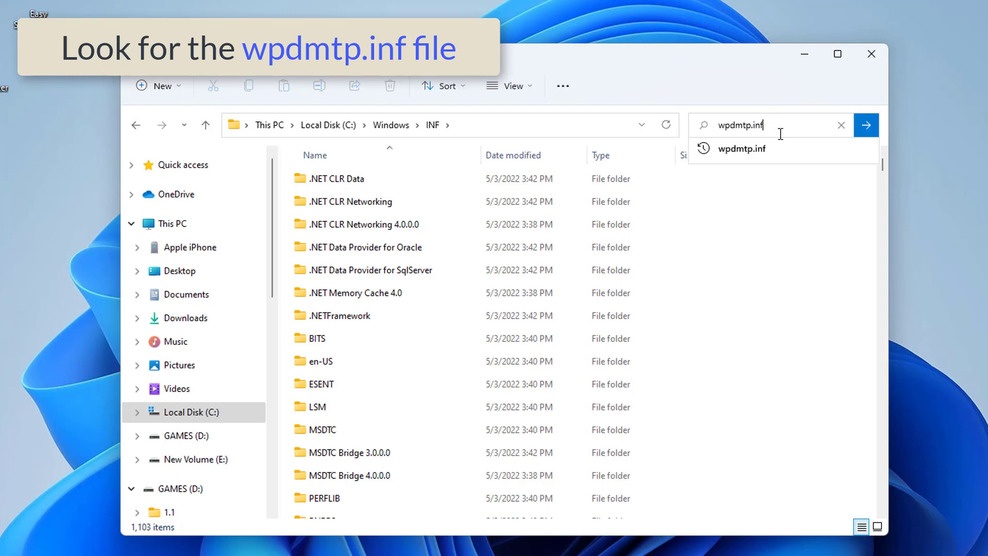
{"action": "key", "text": "Return"}
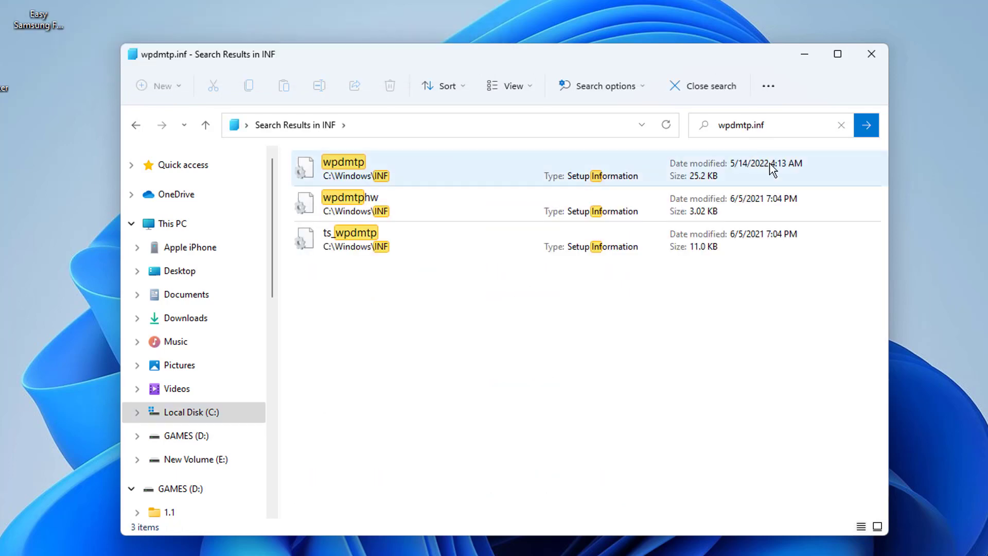
{"action": "left_click", "coordinate": [407, 167]}
{"action": "right_click", "coordinate": [399, 168]}
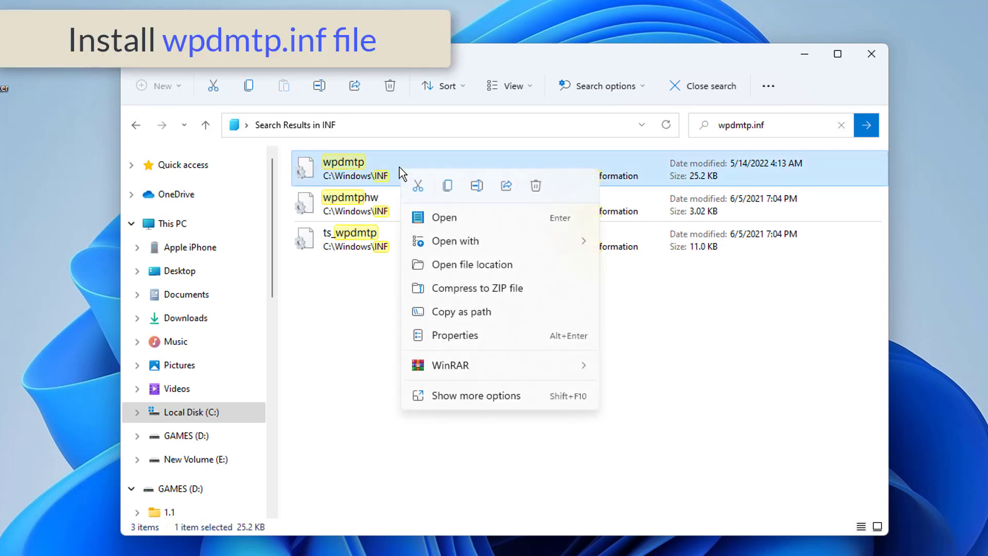
{"action": "left_click", "coordinate": [477, 396]}
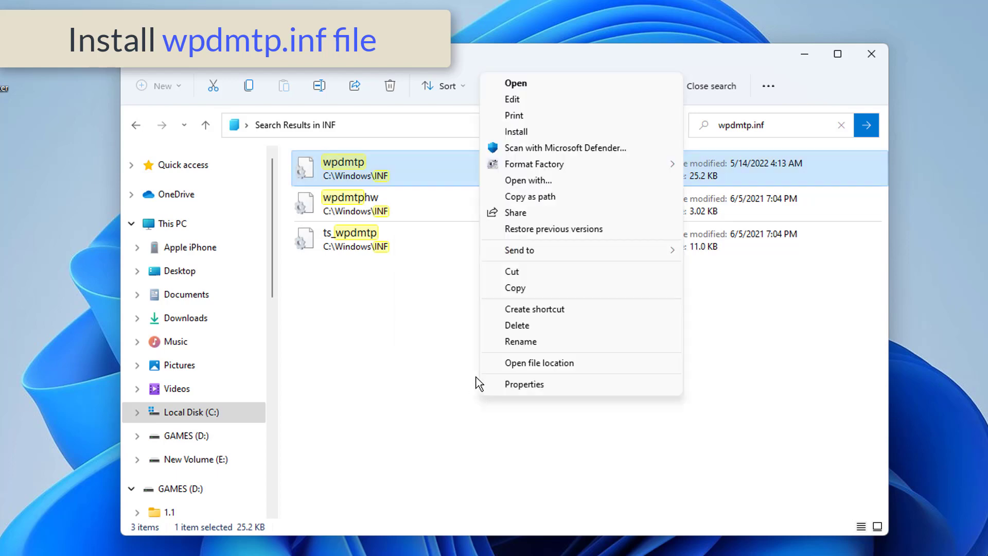
{"action": "left_click", "coordinate": [531, 135]}
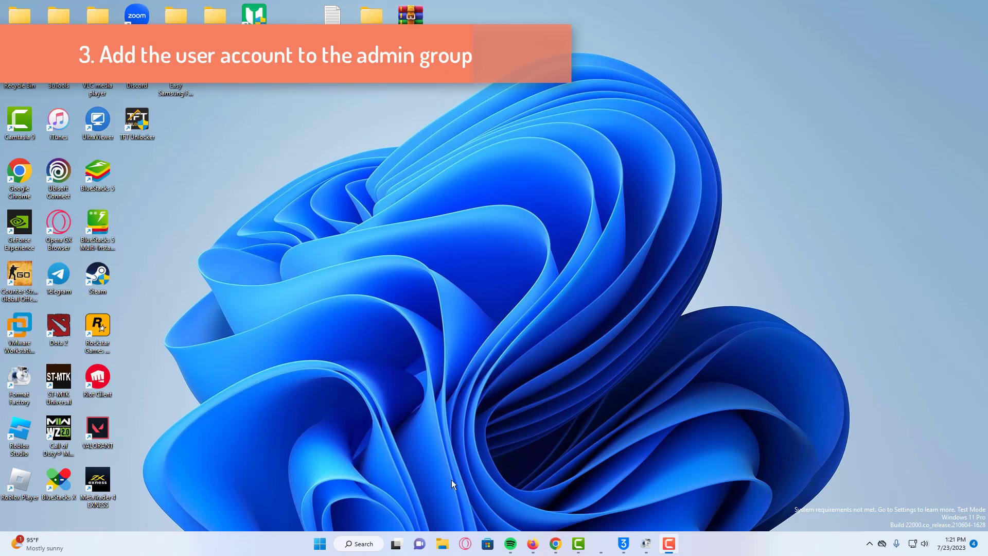
Run 'net localgroup Administrators local service /add' in an elevated Command Prompt.
{"action": "left_click", "coordinate": [318, 543]}
{"action": "type", "text": "cmd"}
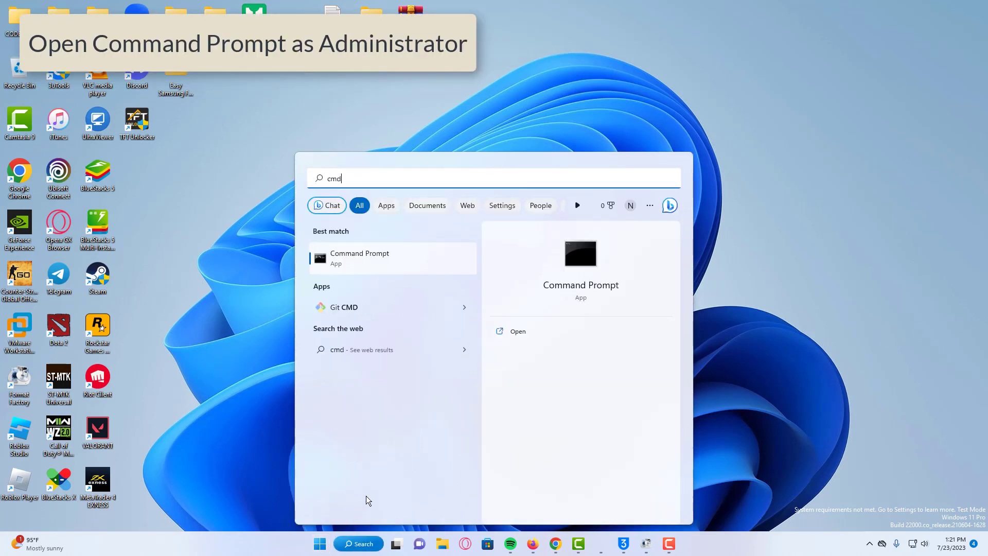
{"action": "right_click", "coordinate": [402, 258]}
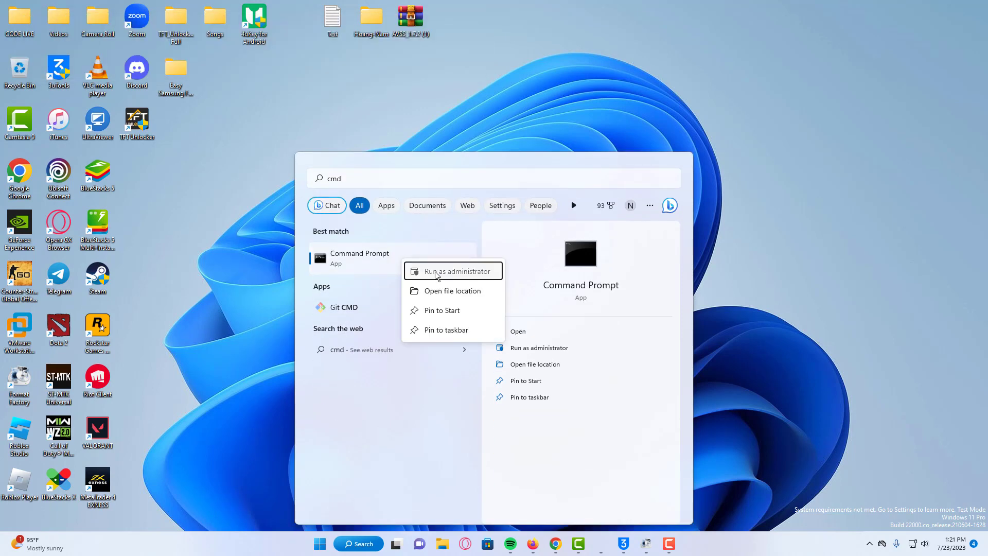
{"action": "left_click", "coordinate": [434, 271]}
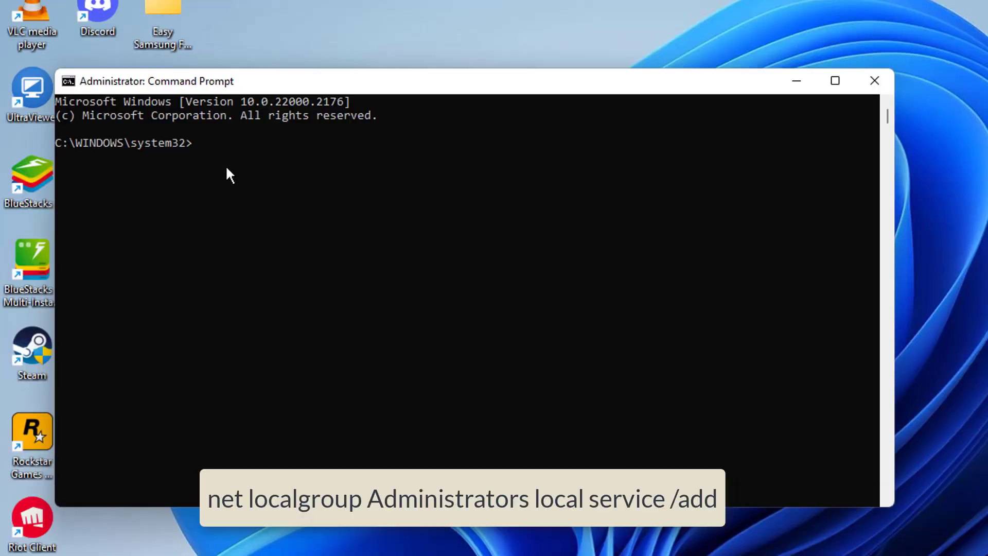
{"action": "type", "text": "net localgroup Administrators local service /add"}
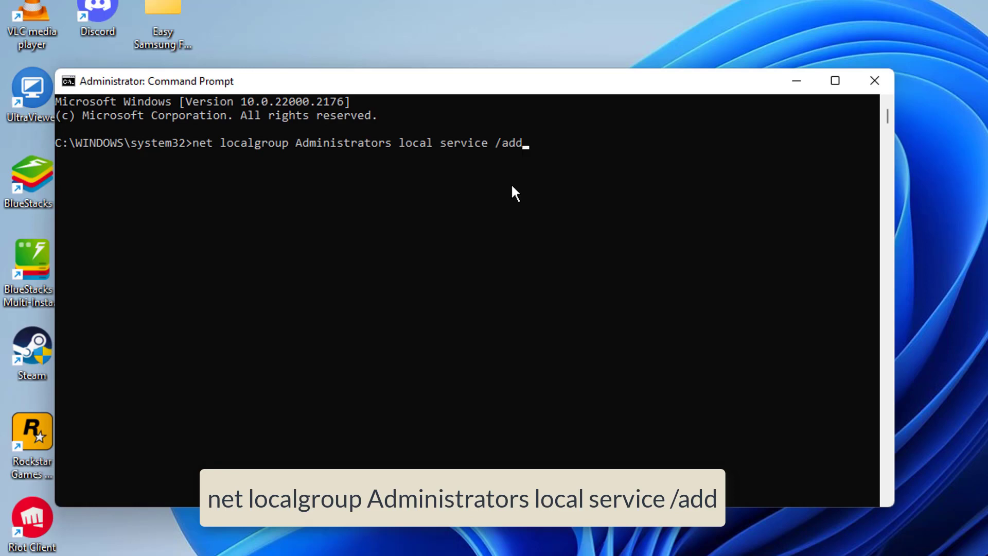
{"action": "key", "text": "Return"}
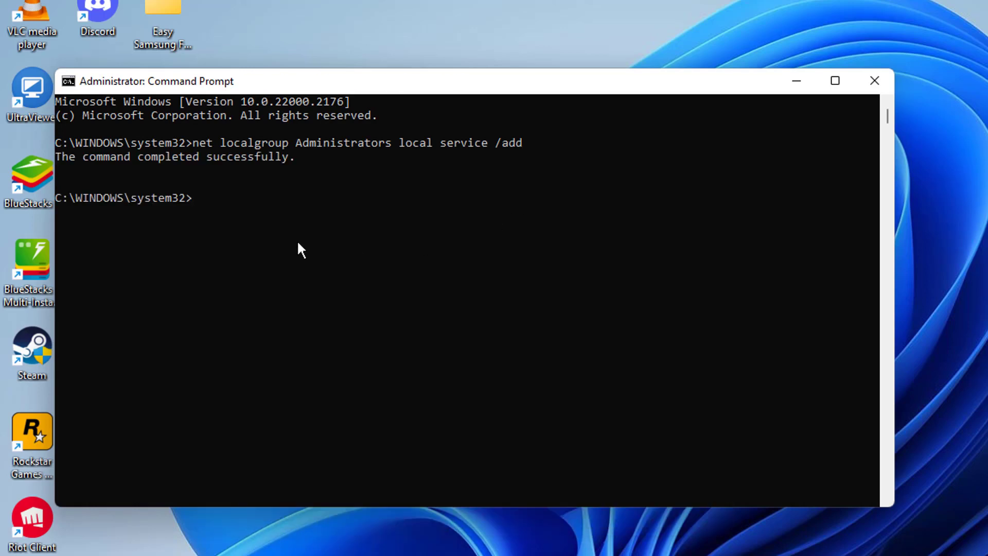
Close Command Prompt and bring up the Start menu power options to restart.
{"action": "left_click", "coordinate": [875, 80]}
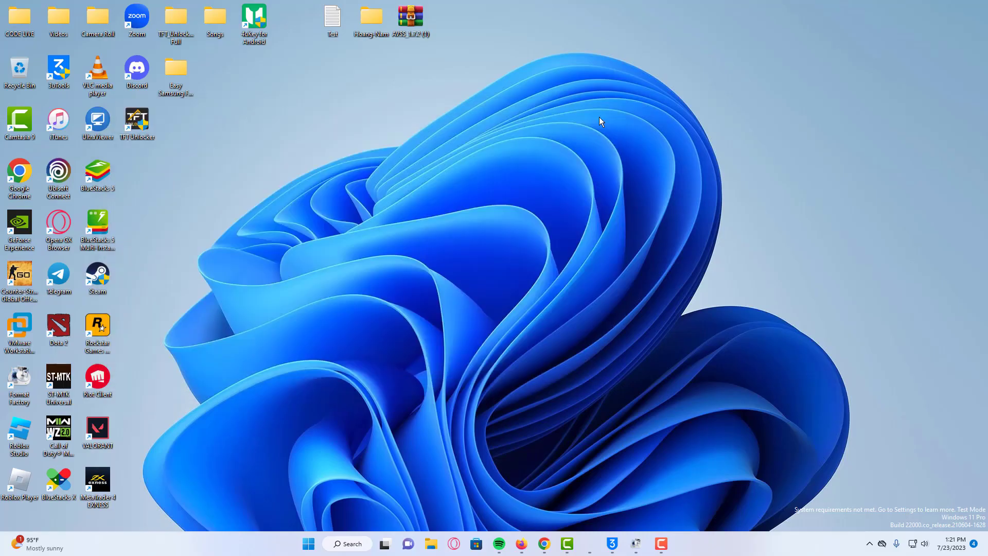
{"action": "left_click", "coordinate": [320, 544]}
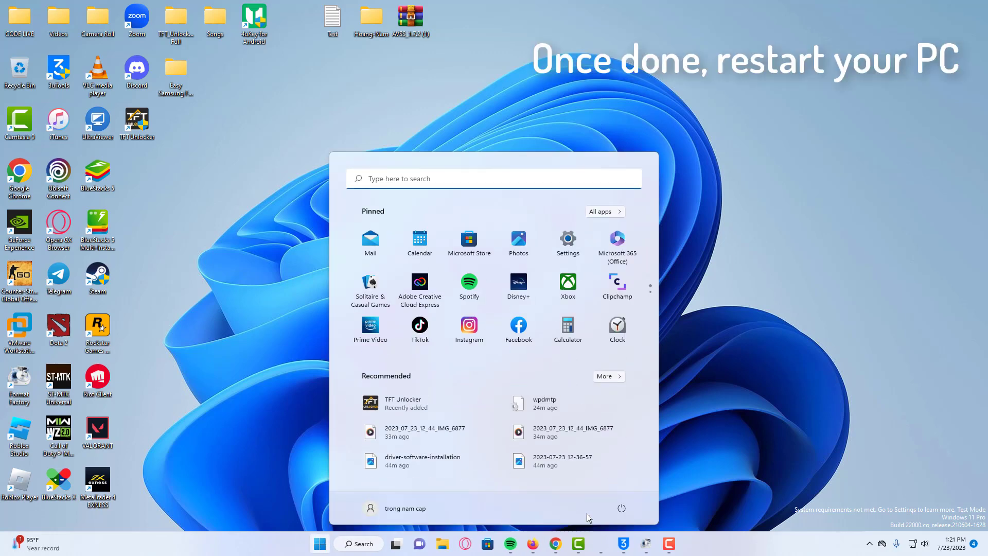
{"action": "left_click", "coordinate": [621, 508]}
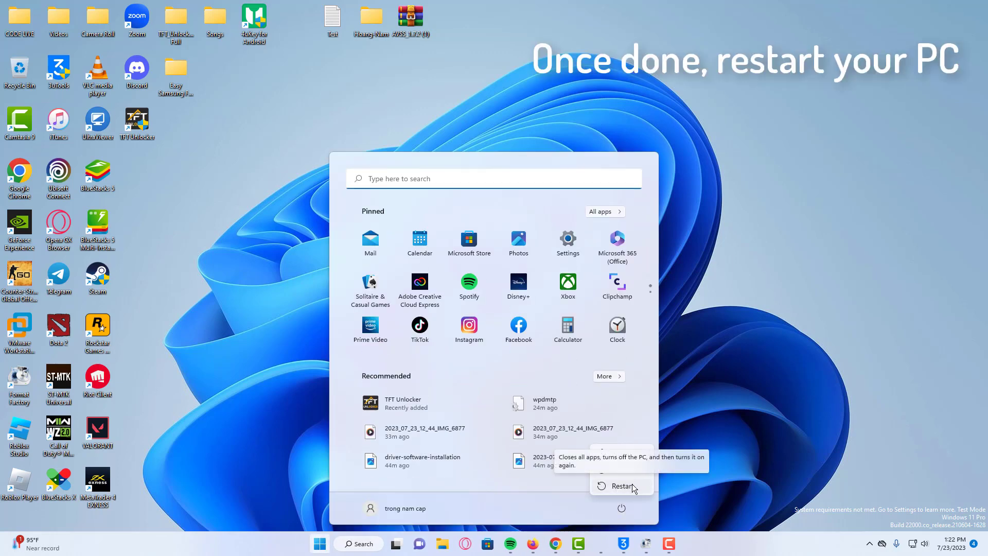